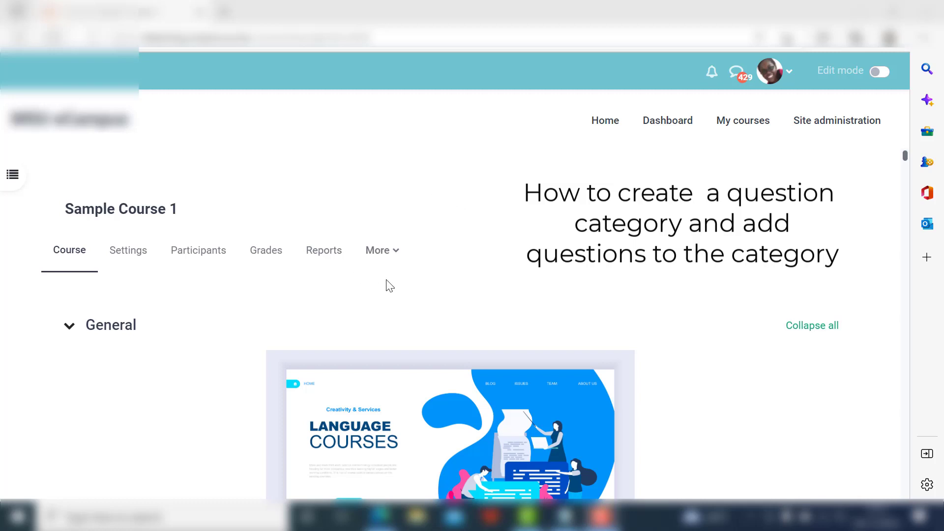
Open the Categories page of the question bank for Sample Course 1.
click(386, 252)
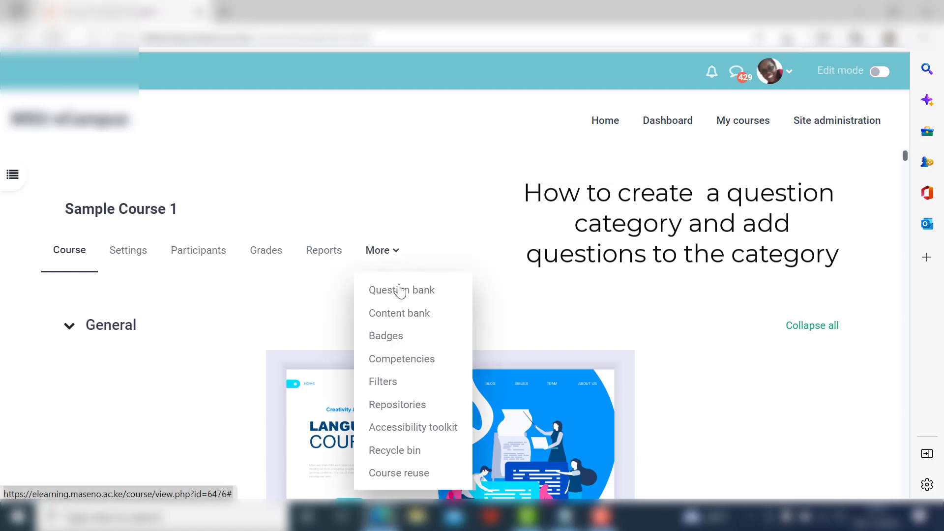
click(402, 291)
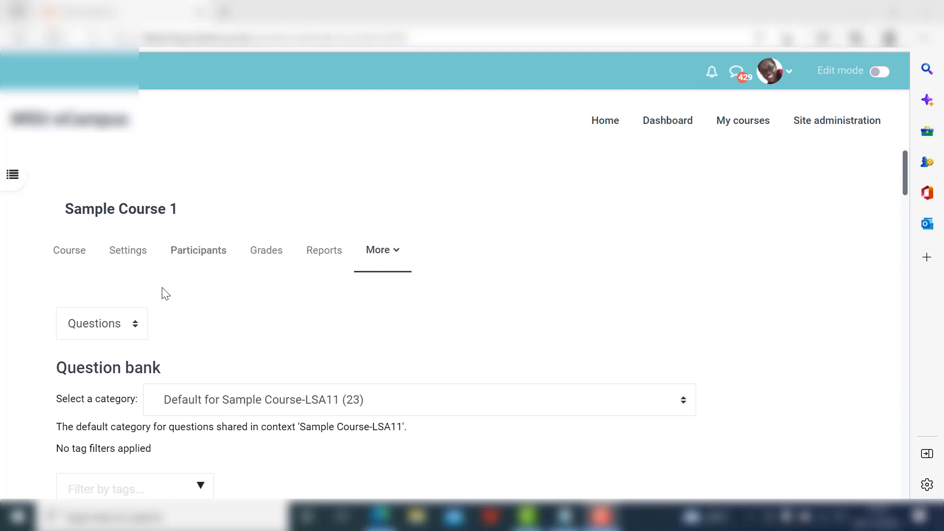
click(140, 326)
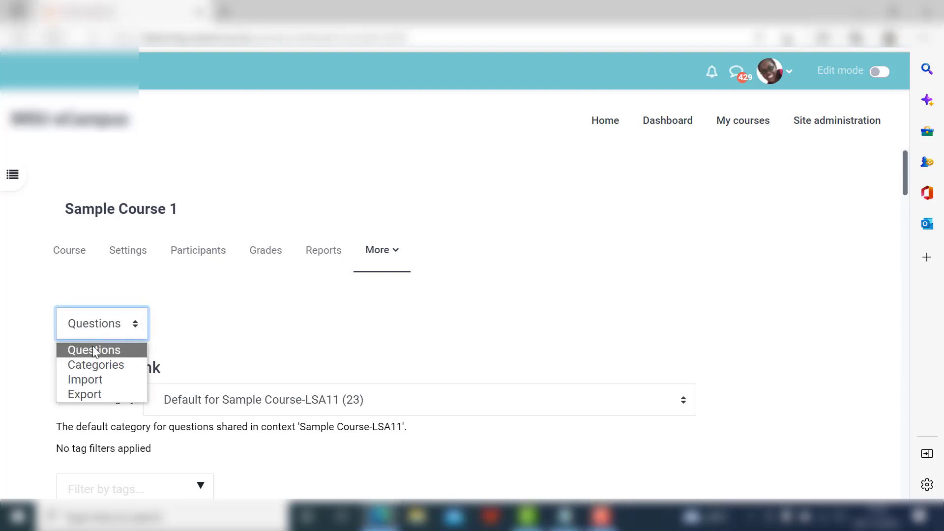
click(97, 367)
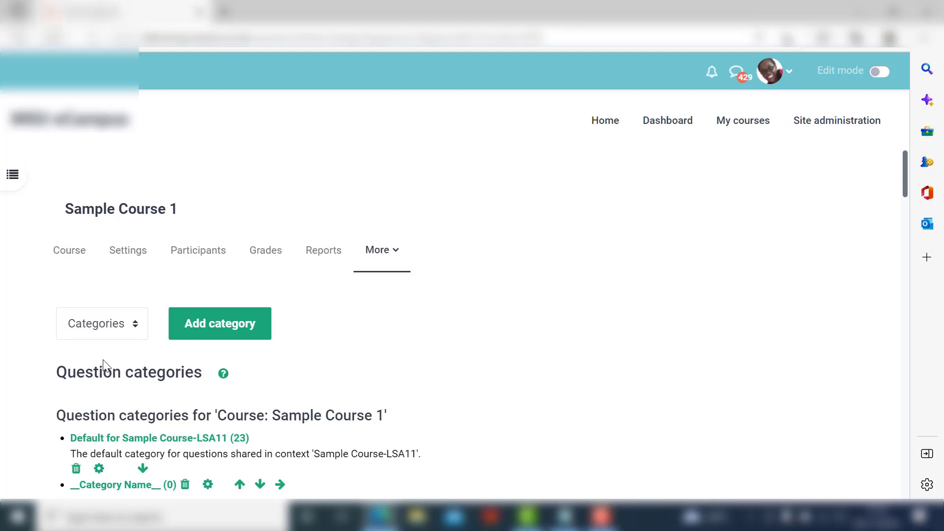
Add a question category named Category A under the parent category Default for Sample Course-LSA11.
click(206, 334)
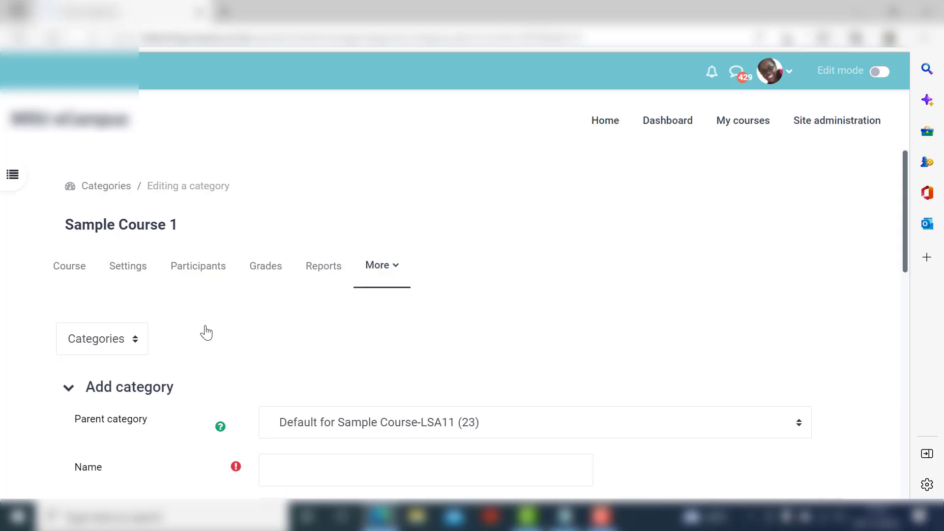
scroll(349, 334, down, 1)
scroll(352, 334, down, 3)
click(330, 313)
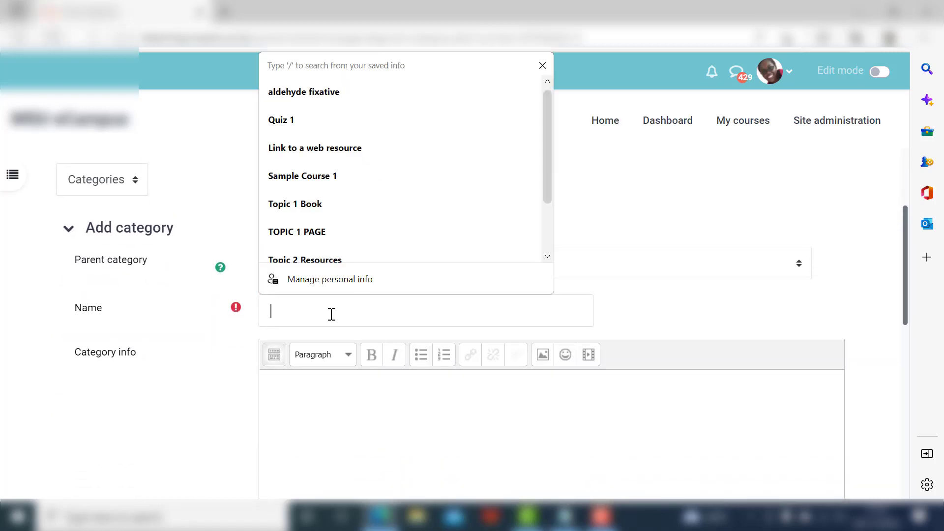
text(cA)
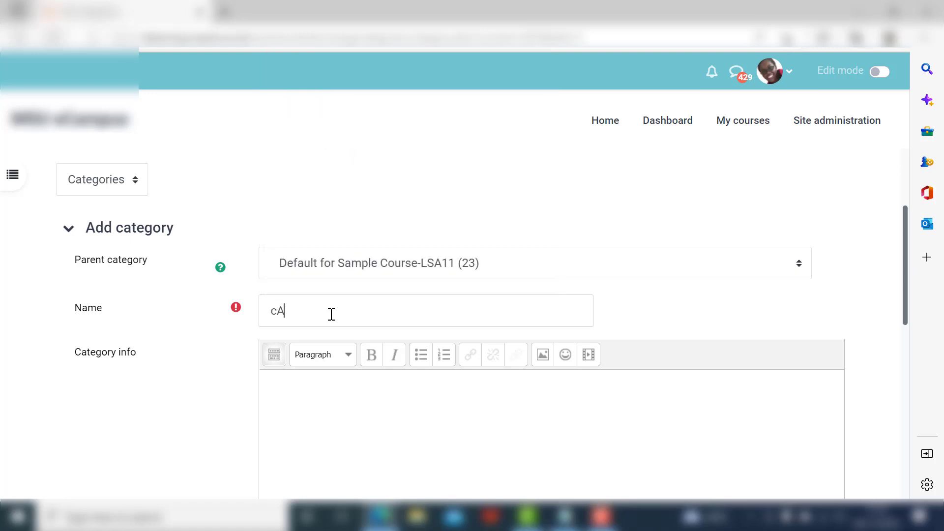
key(BackSpace)
key(BackSpace)
text(Category a)
key(BackSpace)
text(A)
scroll(387, 311, down, 2)
click(387, 312)
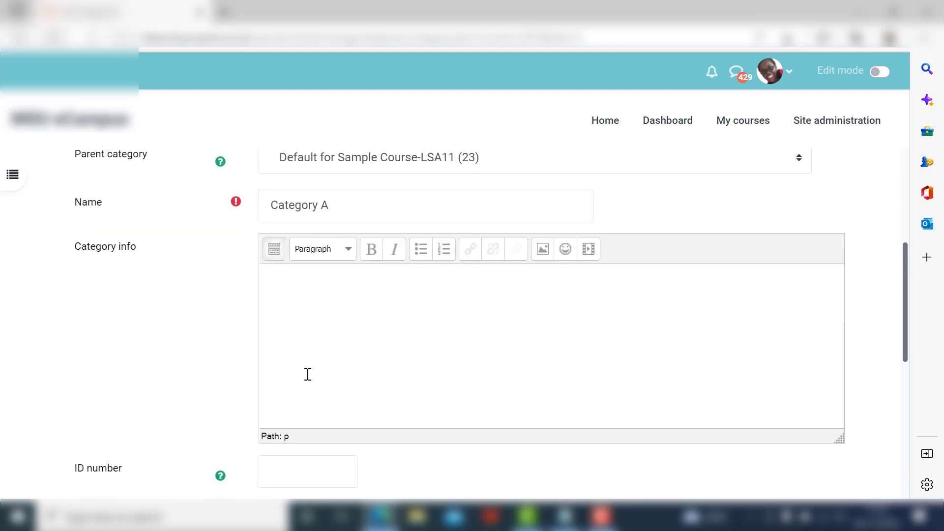
scroll(307, 372, down, 3)
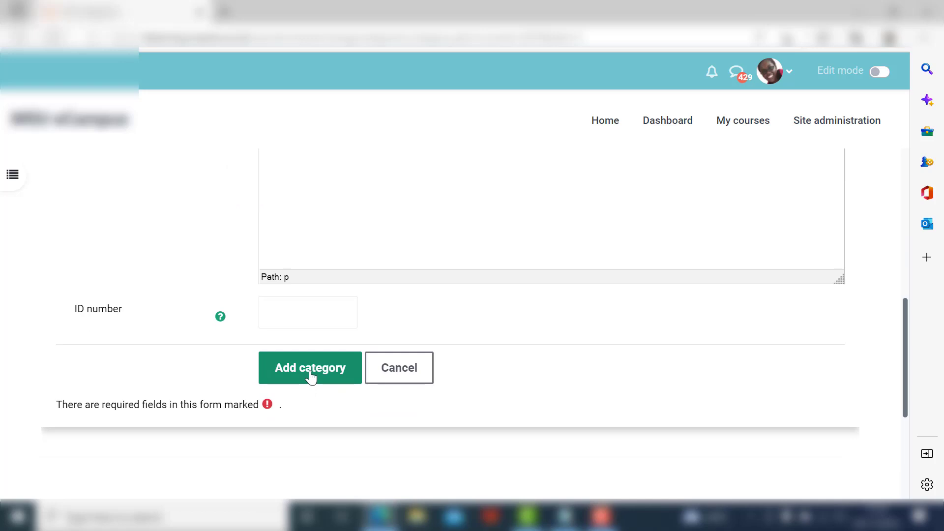
click(311, 377)
scroll(325, 373, down, 1)
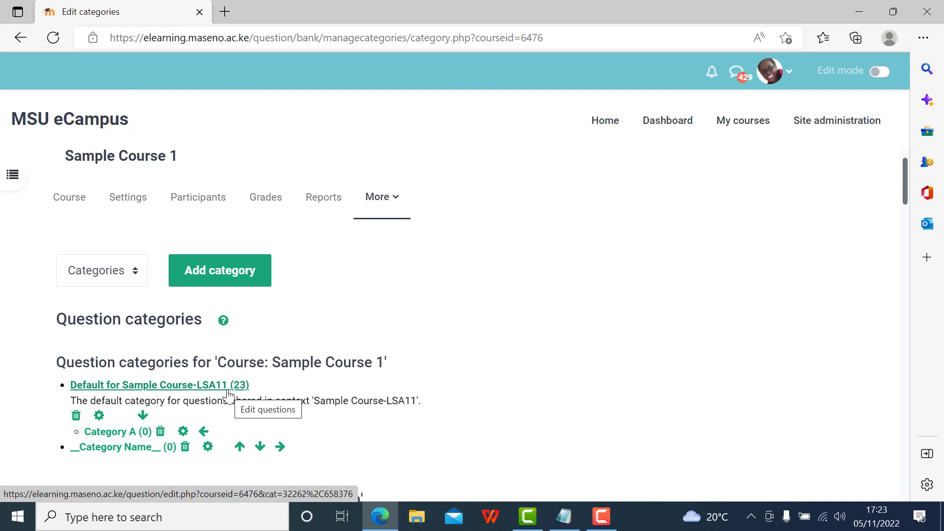
Switch to Notepad and examine how the numbered questions, lettered options and ANSWER lines are laid out.
click(564, 516)
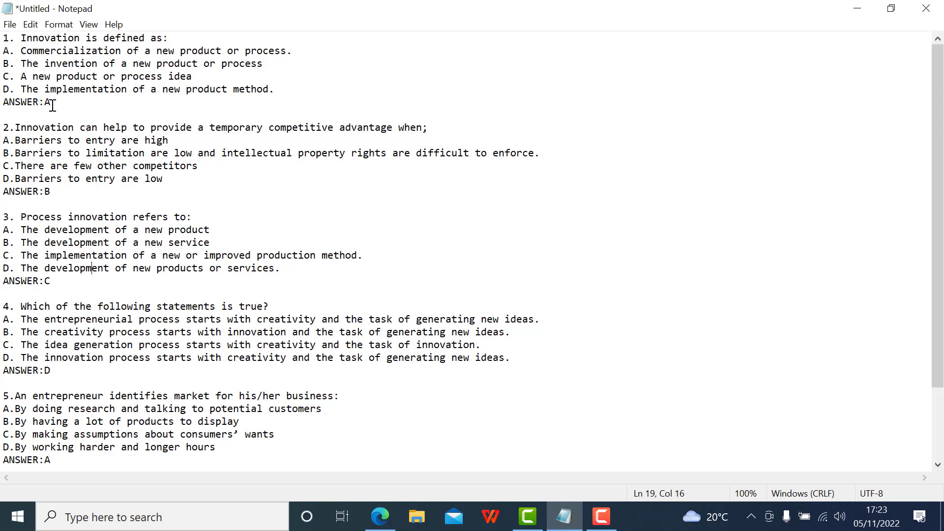
drag(4, 38, 74, 100)
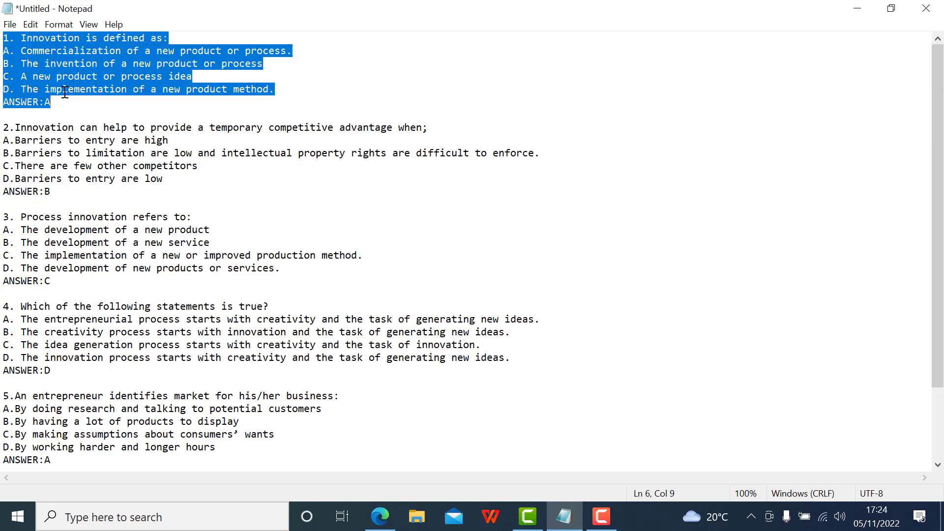
click(57, 76)
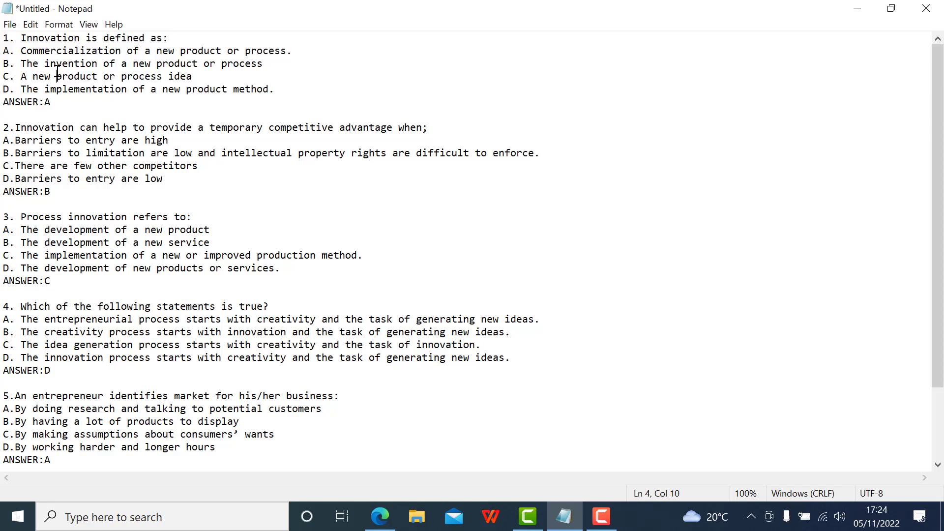
click(12, 117)
drag(7, 127, 89, 189)
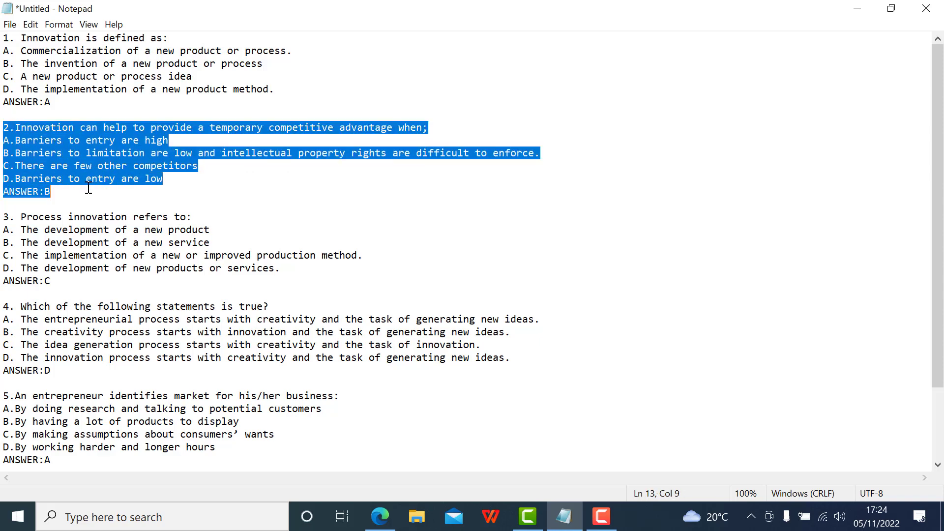
click(61, 157)
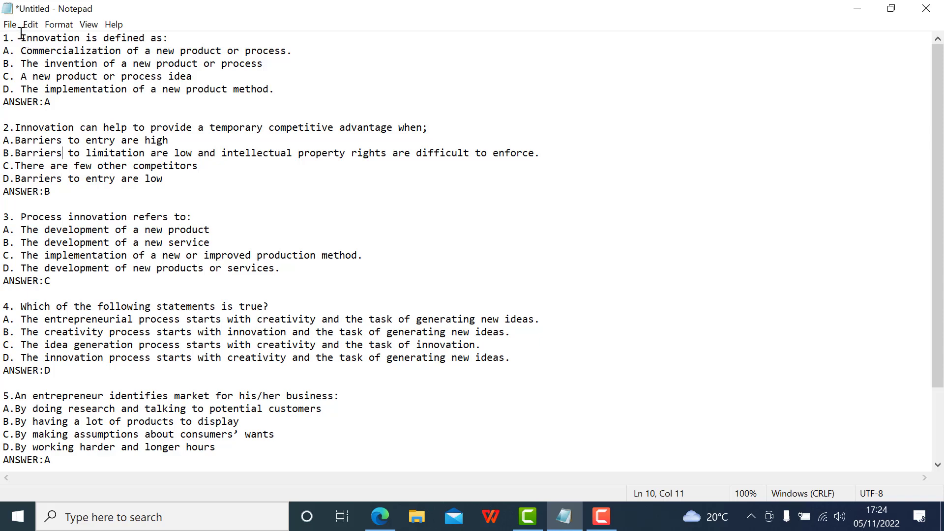
scroll(38, 310, down, 2)
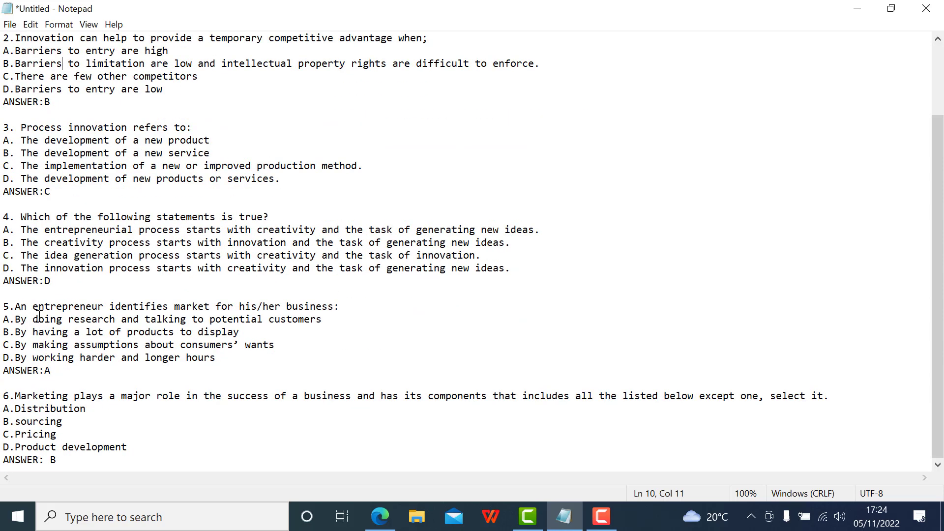
scroll(30, 337, up, 1)
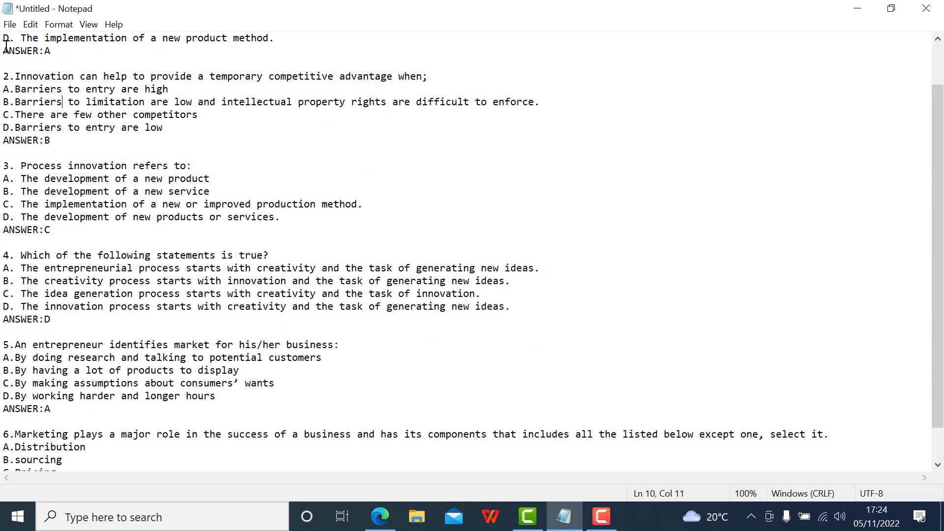
Save the question text as SAMPLE.txt in the Downloads folder and dismiss the received-files notification.
click(9, 26)
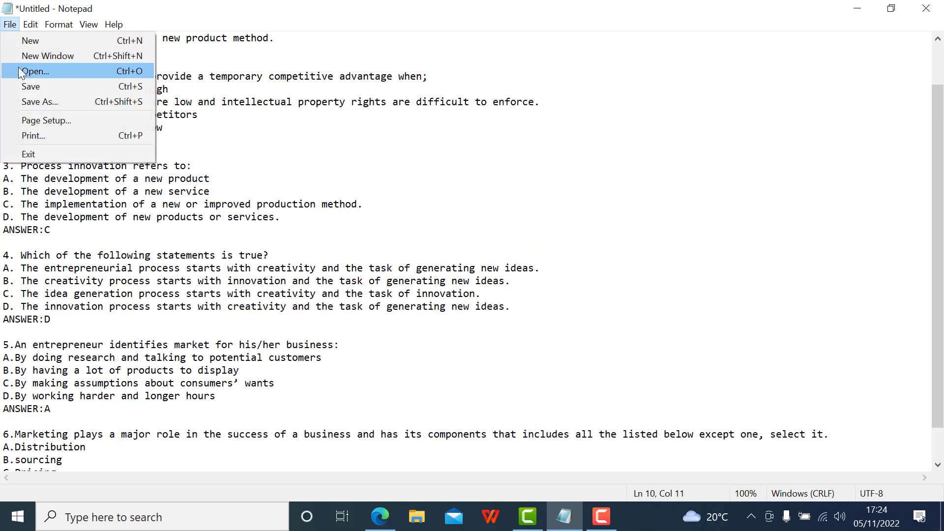
click(29, 98)
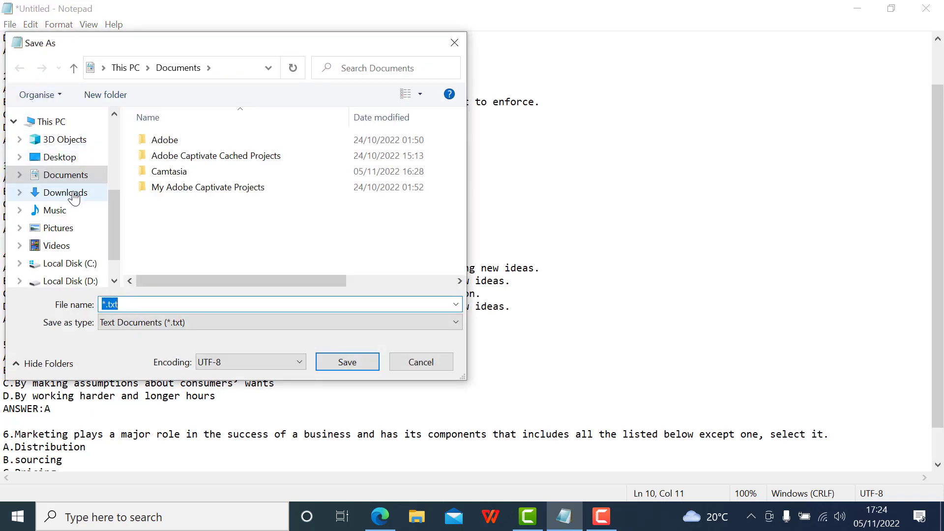
click(76, 192)
click(107, 305)
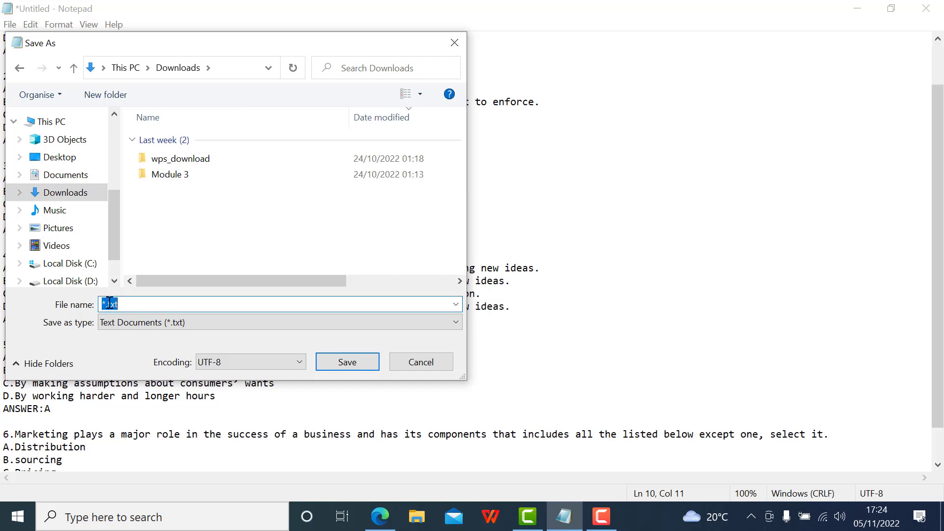
click(106, 304)
key(BackSpace)
text(SAMPLE)
click(339, 362)
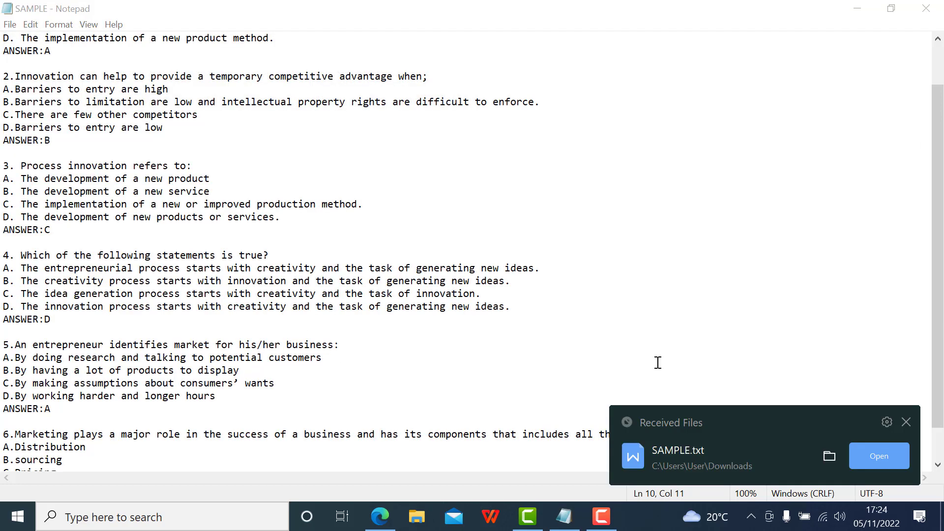
click(906, 422)
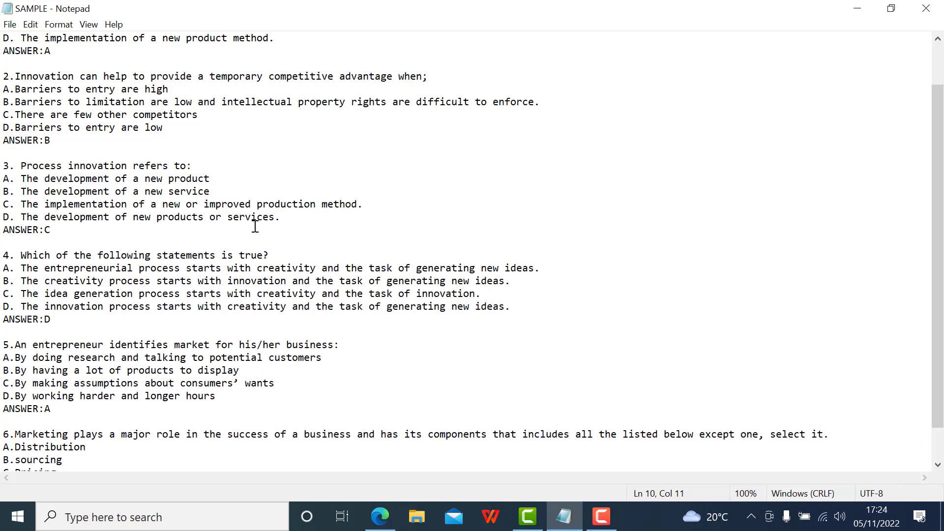
scroll(232, 201, up, 2)
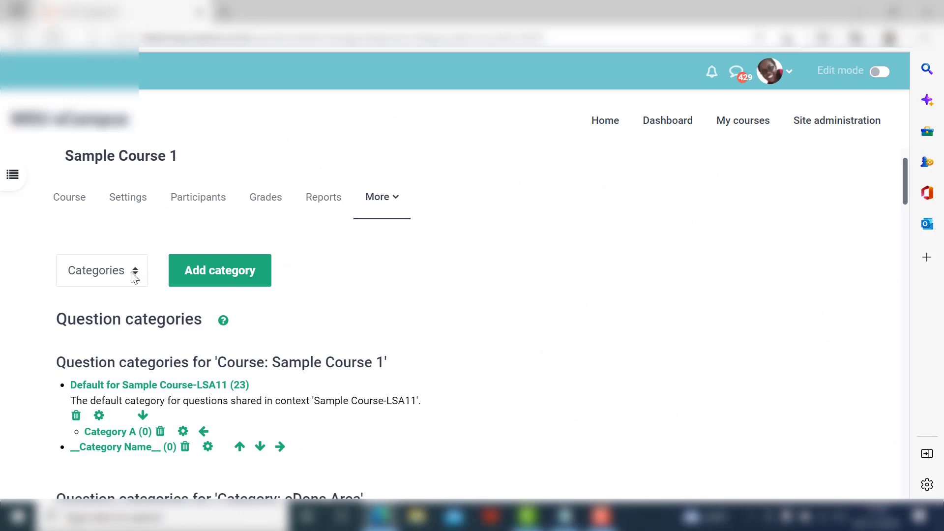
Switch back to the course in the browser, open question import and choose Aiken format as the file format.
click(135, 278)
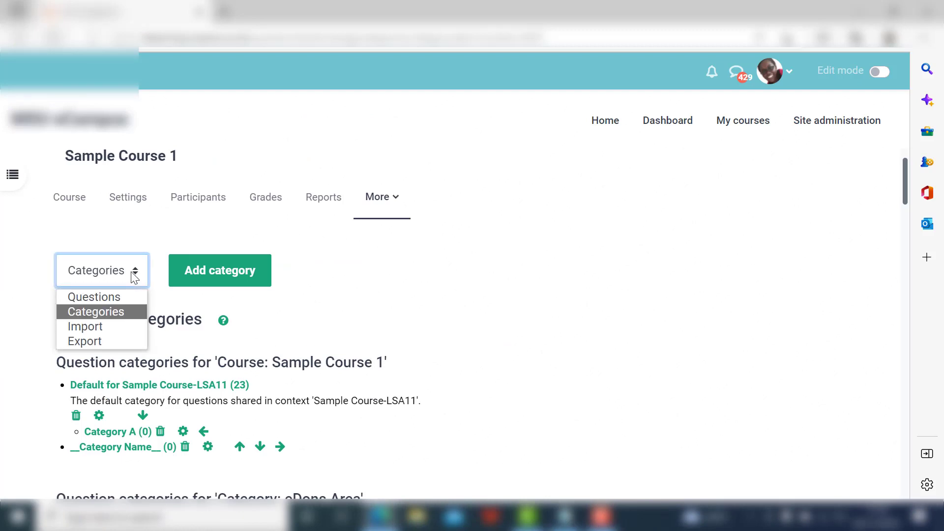
click(110, 327)
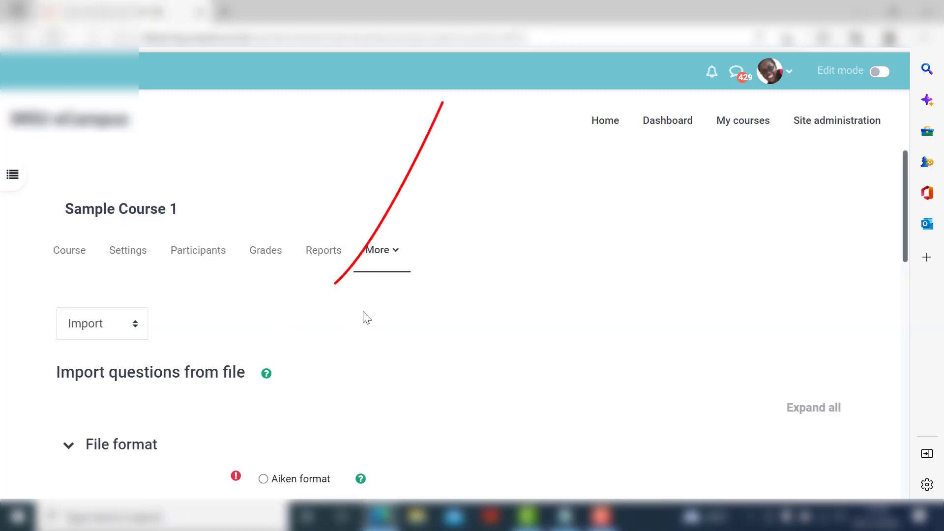
scroll(366, 317, down, 2)
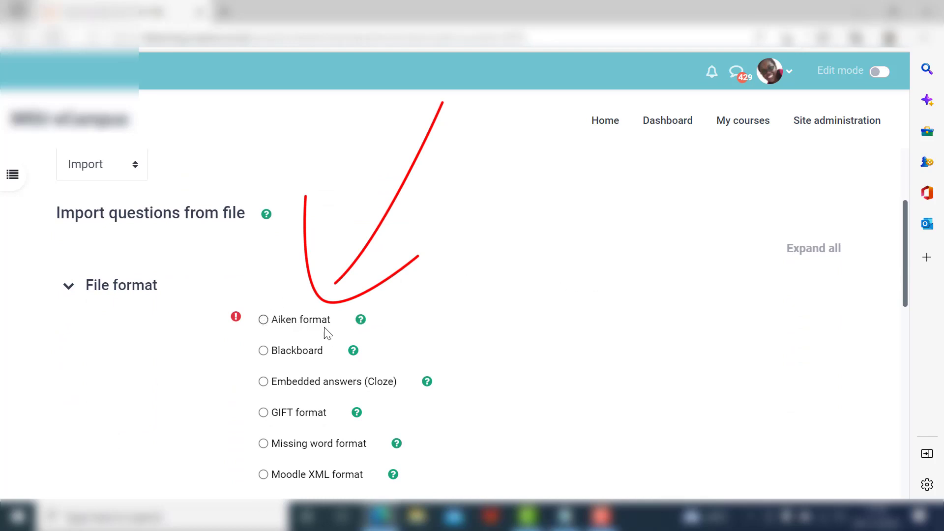
click(263, 320)
scroll(273, 324, down, 5)
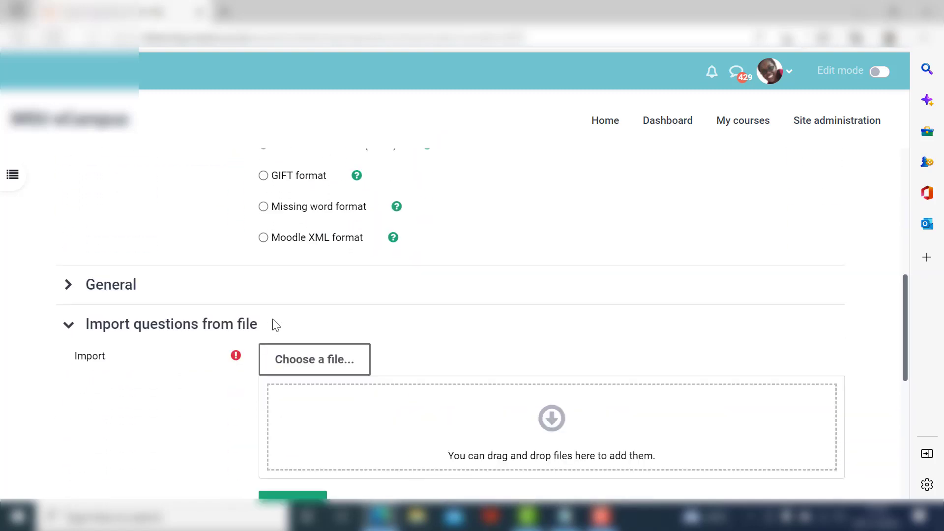
Set the import category to Category A in the General settings and turn off getting the category from the file.
click(88, 269)
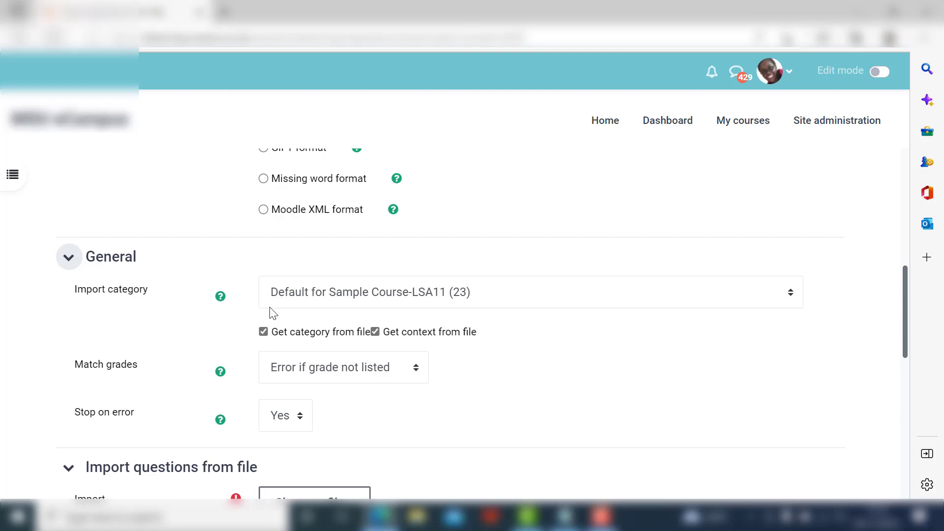
click(319, 300)
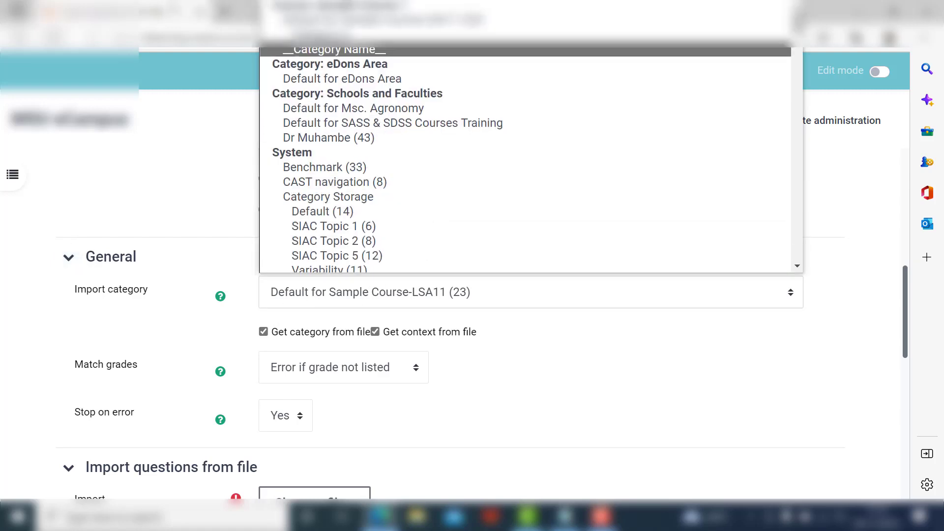
click(310, 14)
click(416, 291)
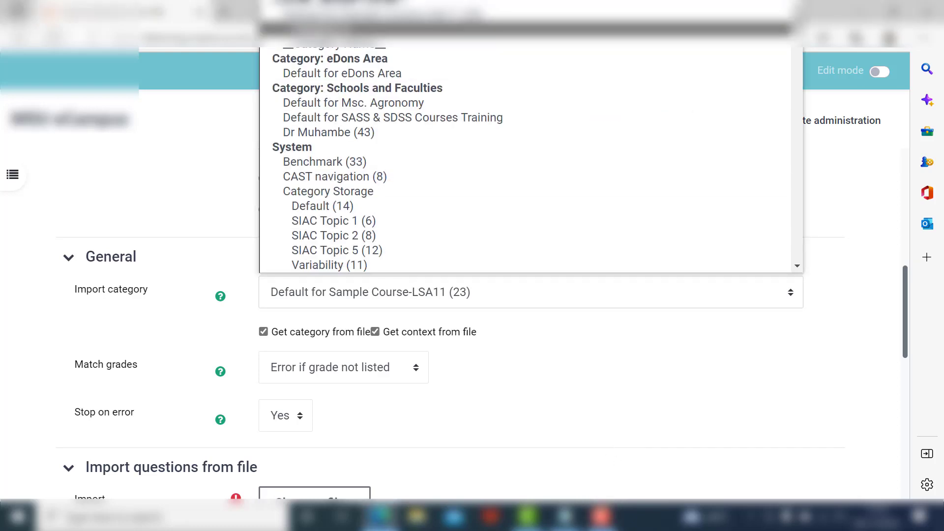
key(Return)
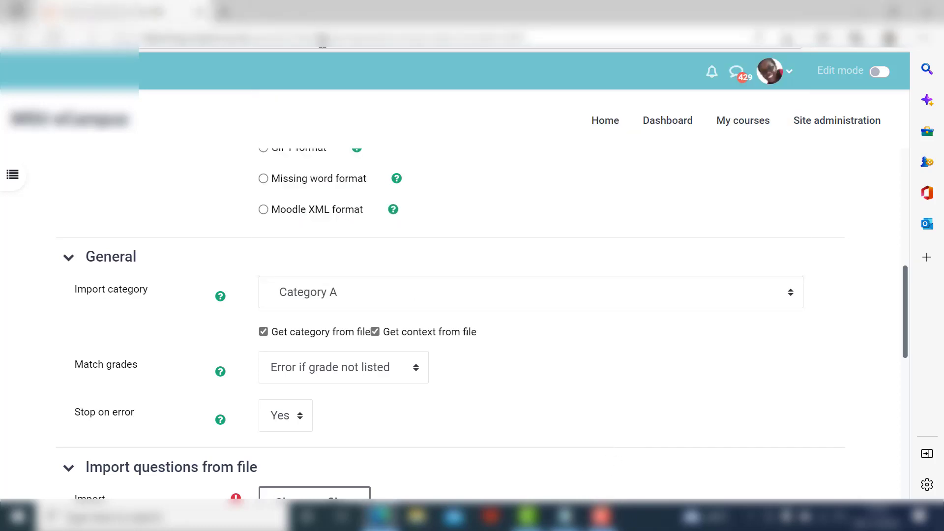
click(263, 332)
Upload SAMPLE.txt from the Downloads folder as the file to import questions from.
scroll(472, 339, down, 4)
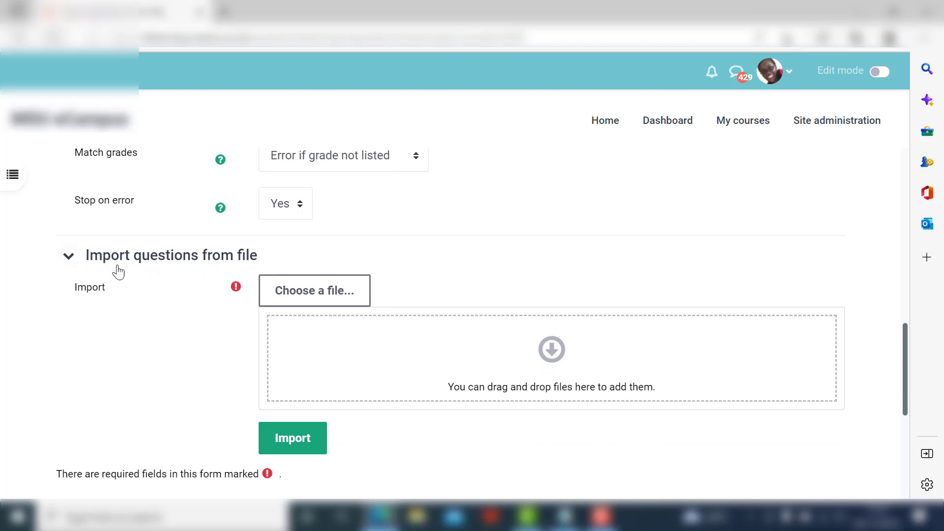
click(303, 301)
click(334, 219)
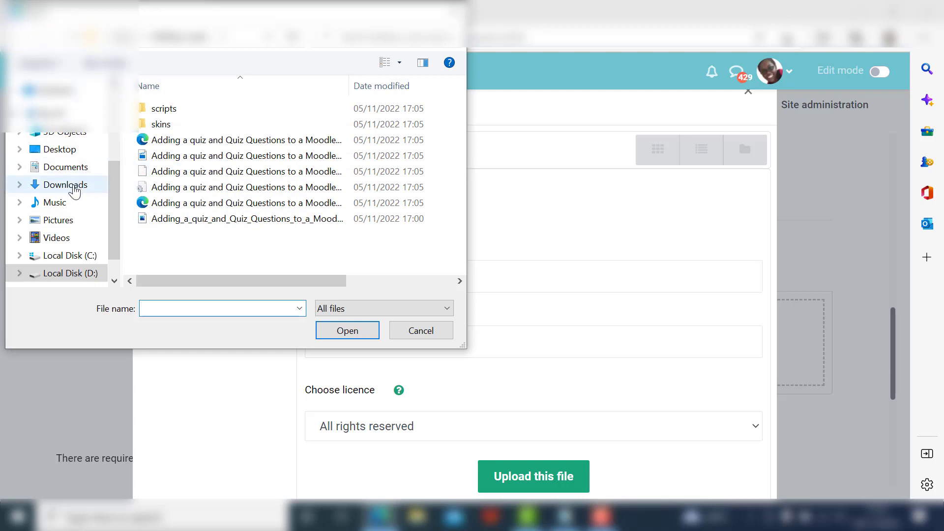
click(75, 190)
click(160, 130)
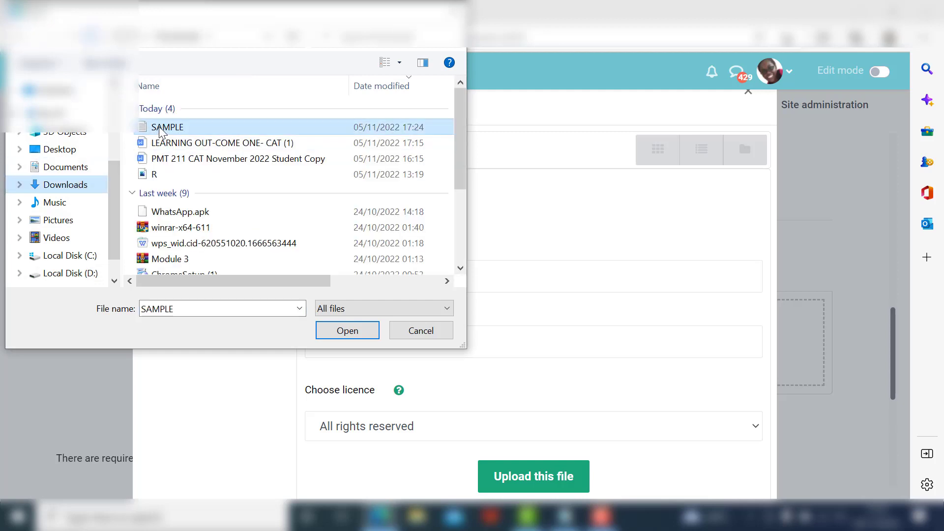
click(332, 331)
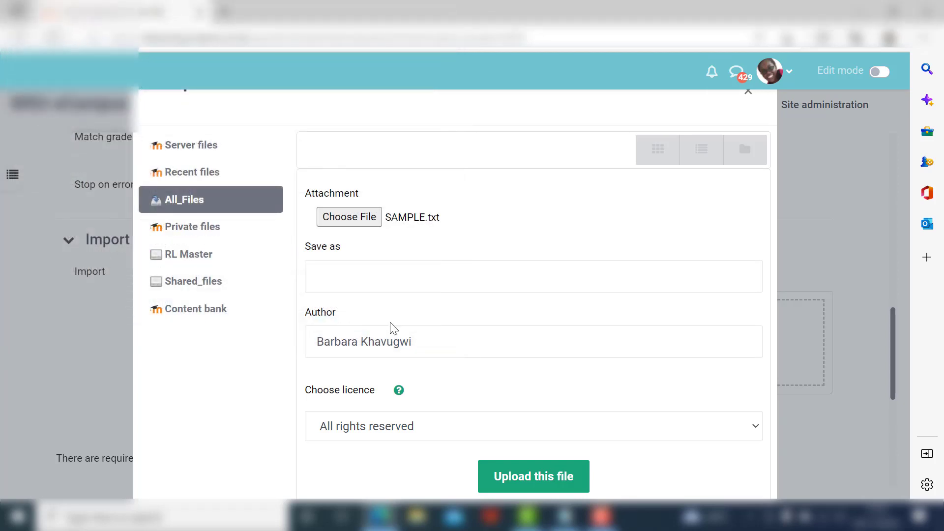
click(490, 473)
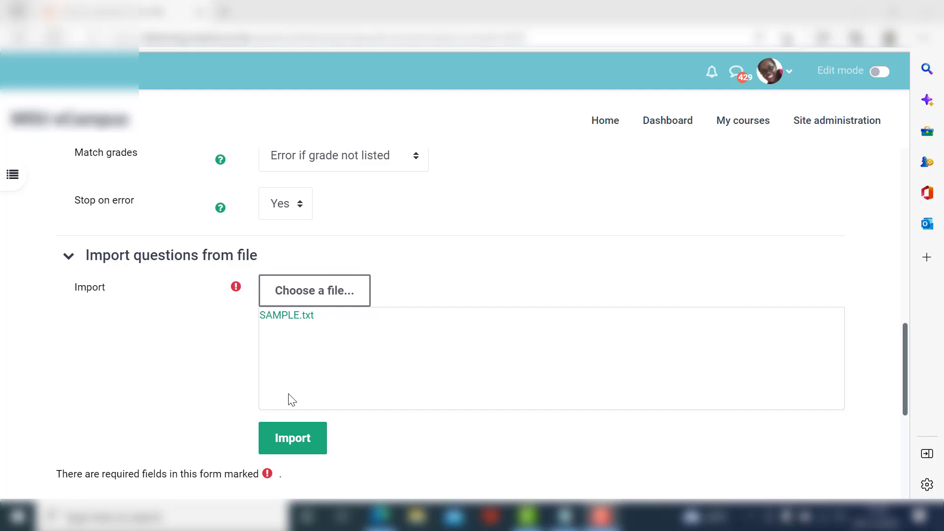
Import the questions from SAMPLE.txt, review the parsed list and continue to the question bank.
click(287, 440)
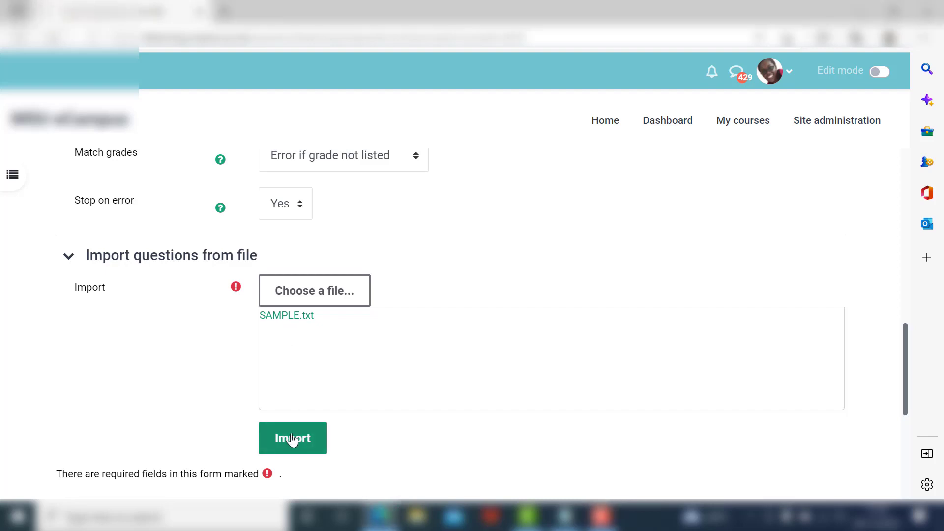
scroll(341, 375, down, 6)
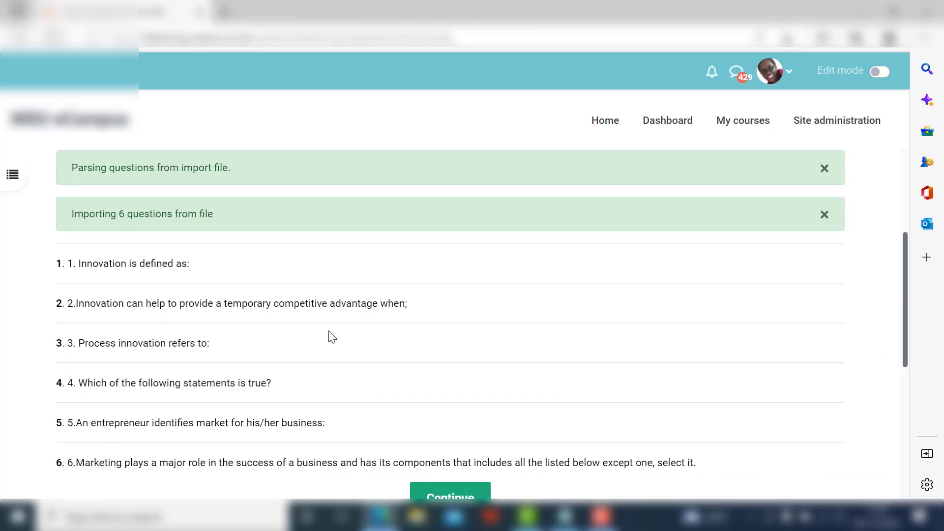
scroll(231, 265, up, 1)
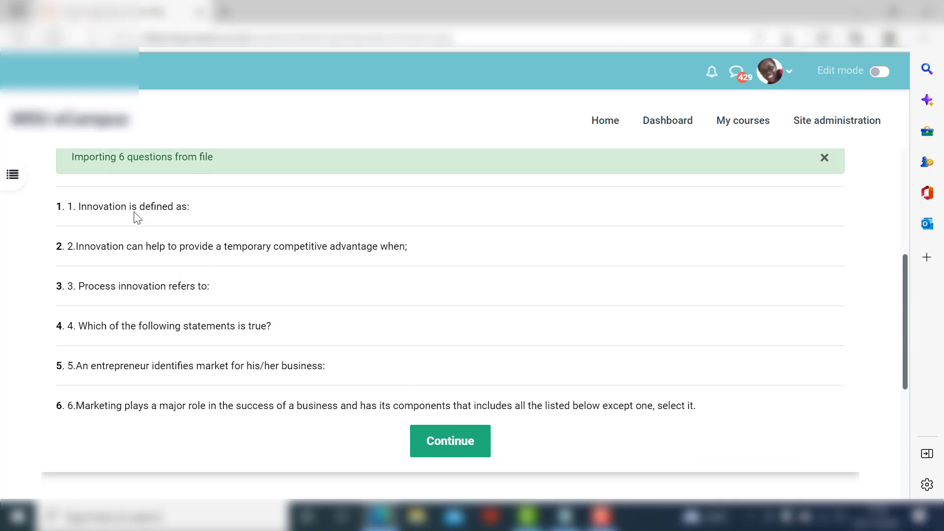
click(462, 449)
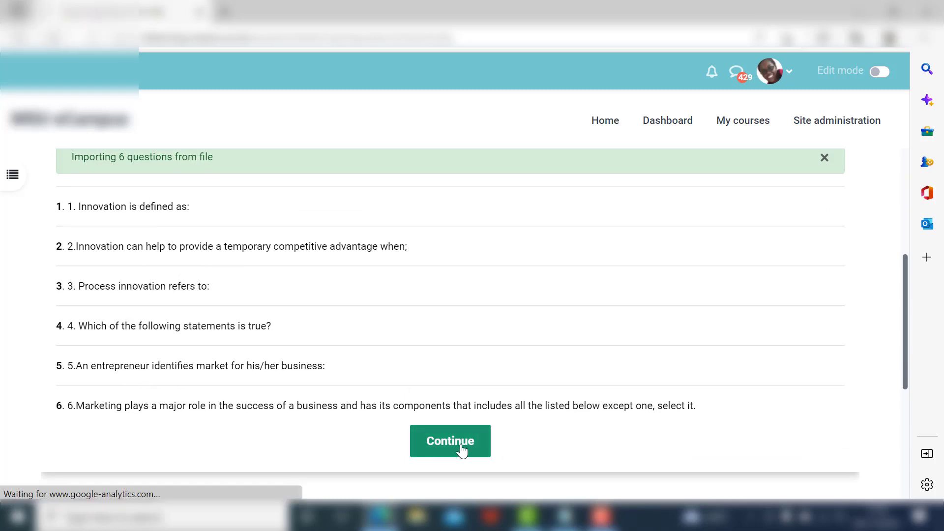
scroll(388, 342, down, 1)
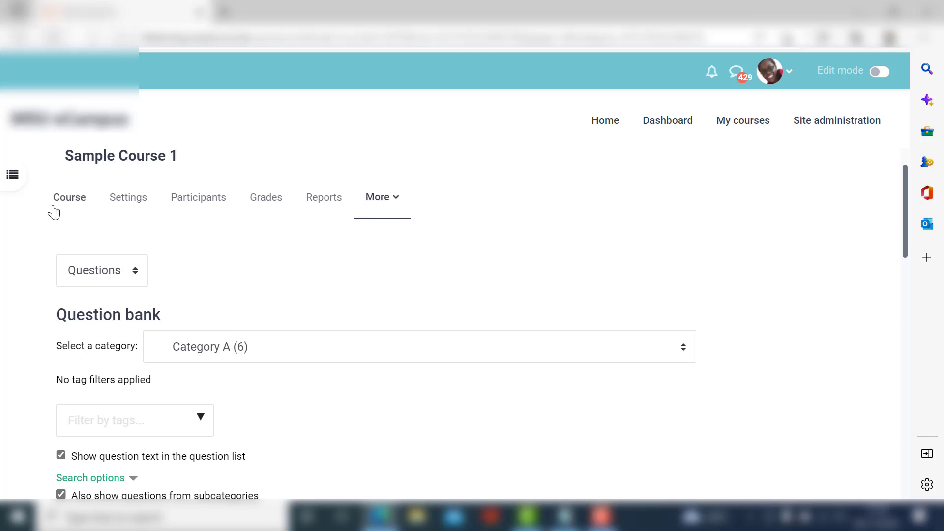
Return to the Sample Course 1 main page and open Quiz 1.
click(70, 206)
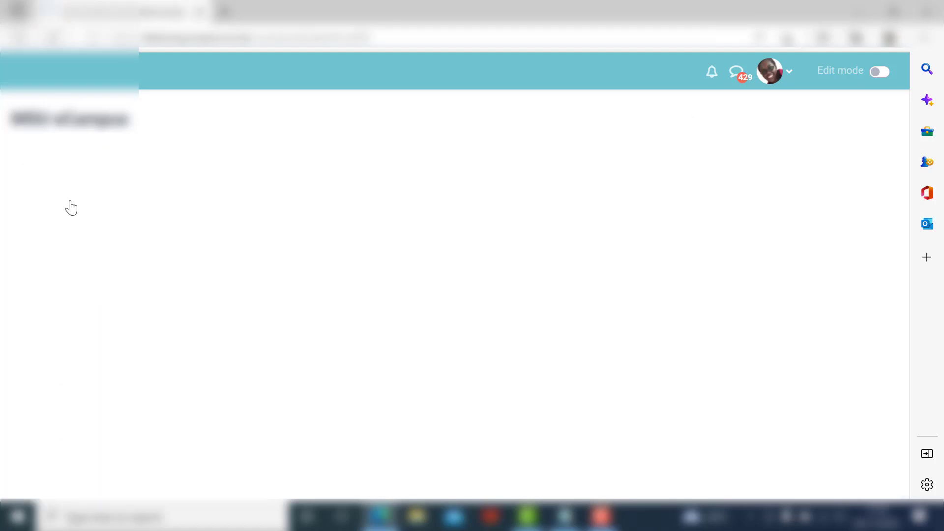
scroll(182, 264, down, 20)
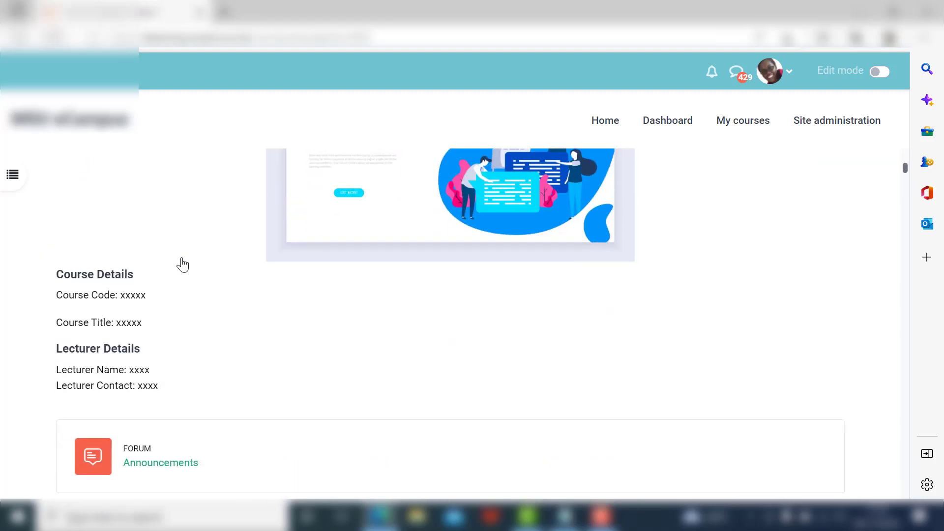
scroll(182, 255, down, 5)
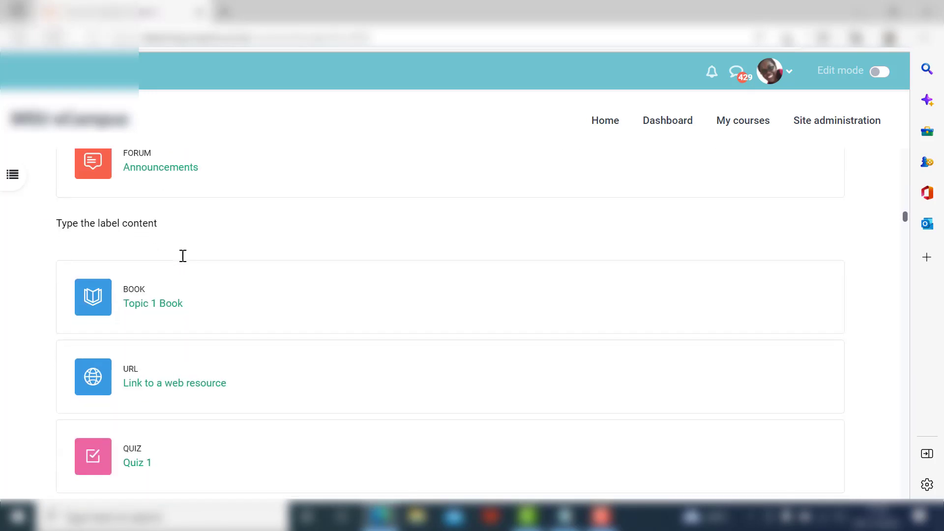
click(138, 364)
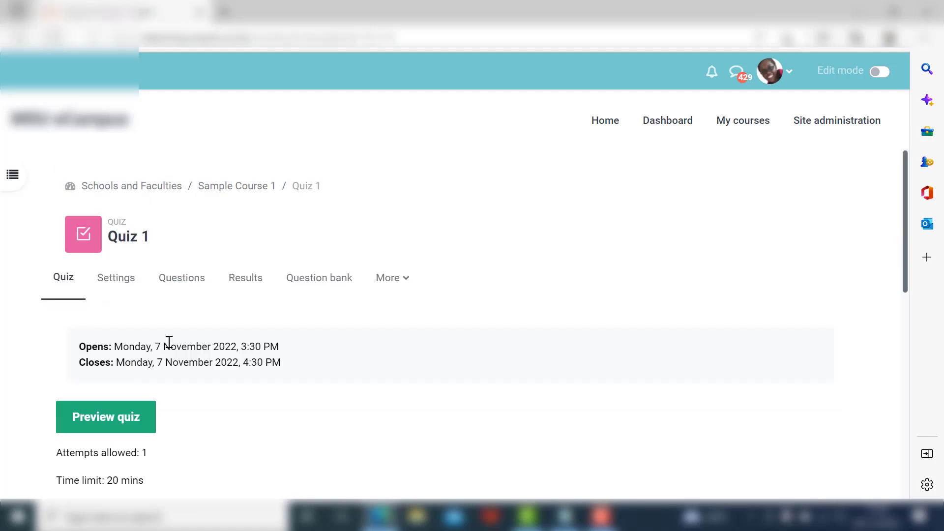
scroll(185, 337, down, 3)
scroll(190, 336, up, 1)
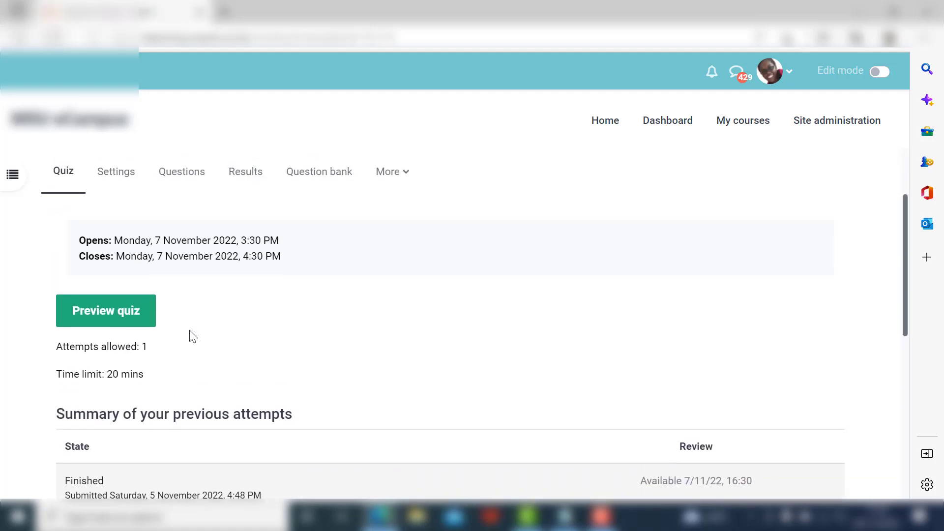
scroll(193, 335, down, 3)
scroll(193, 333, up, 3)
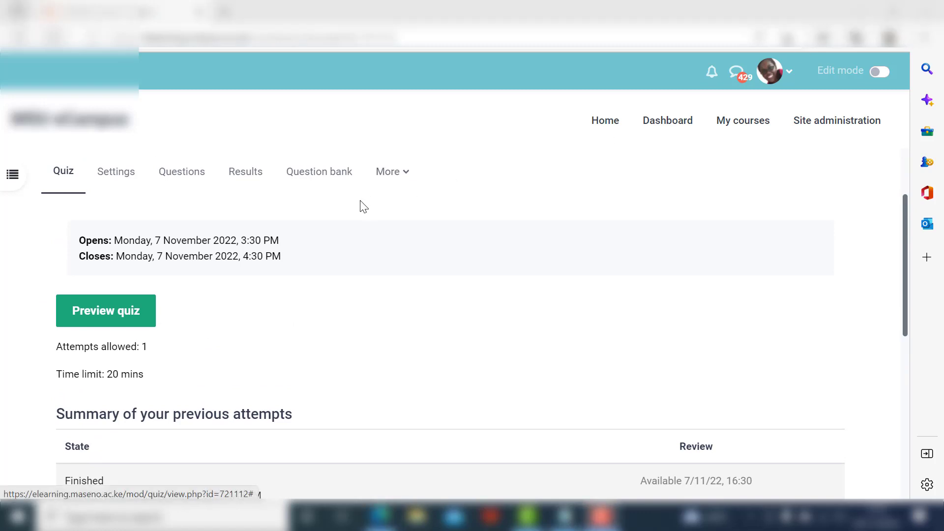
In Quiz 1's questions, start adding from the question bank after the last question and choose Category A as the source category.
click(179, 174)
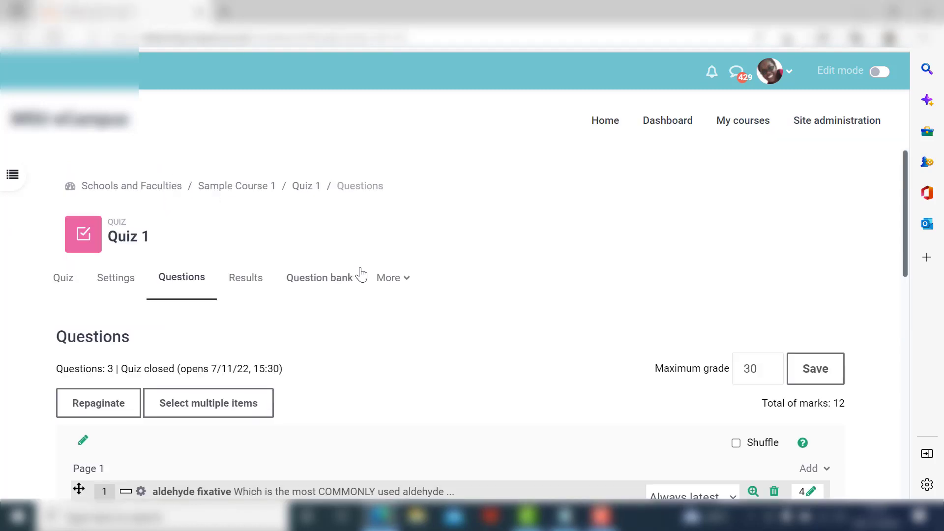
scroll(410, 289, down, 4)
scroll(420, 293, down, 2)
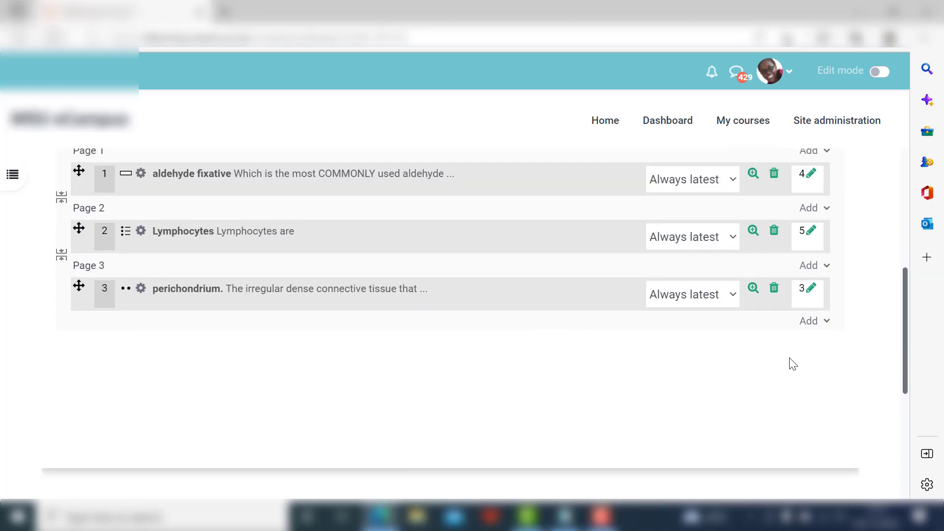
click(812, 329)
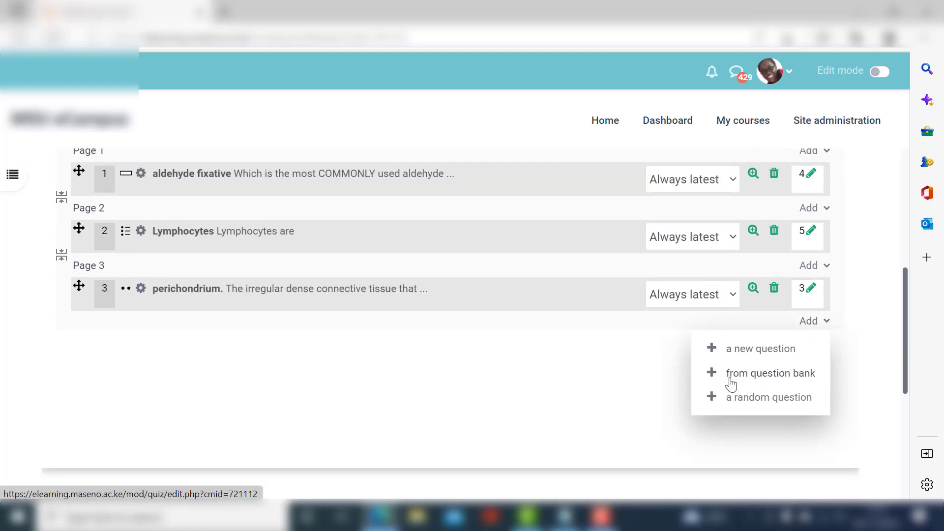
click(787, 376)
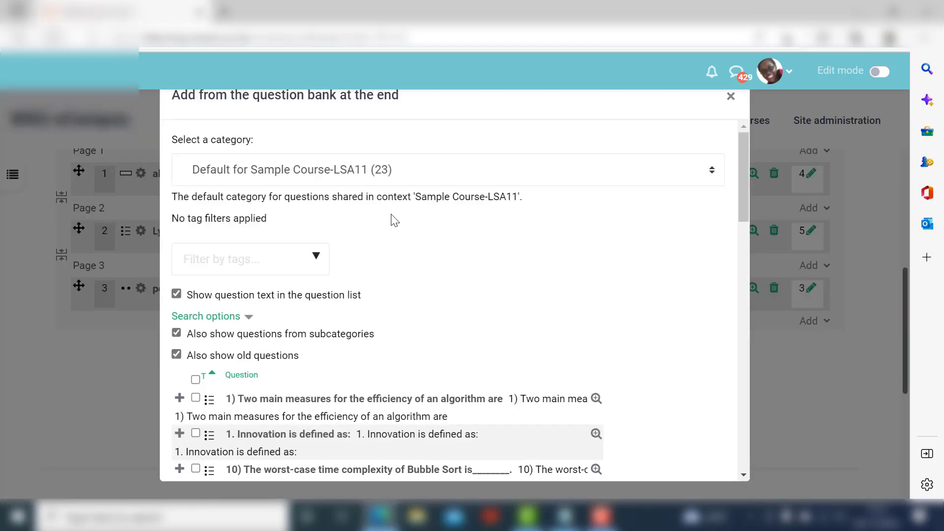
click(338, 167)
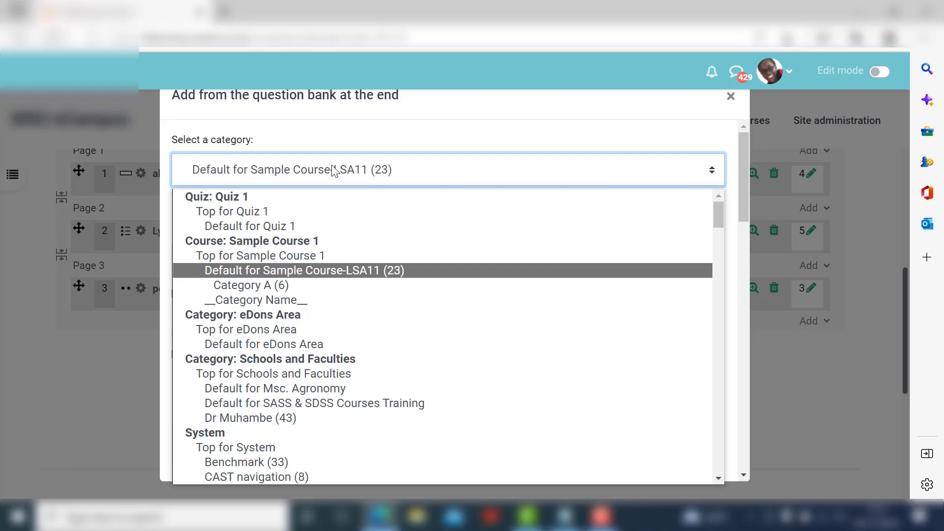
click(232, 285)
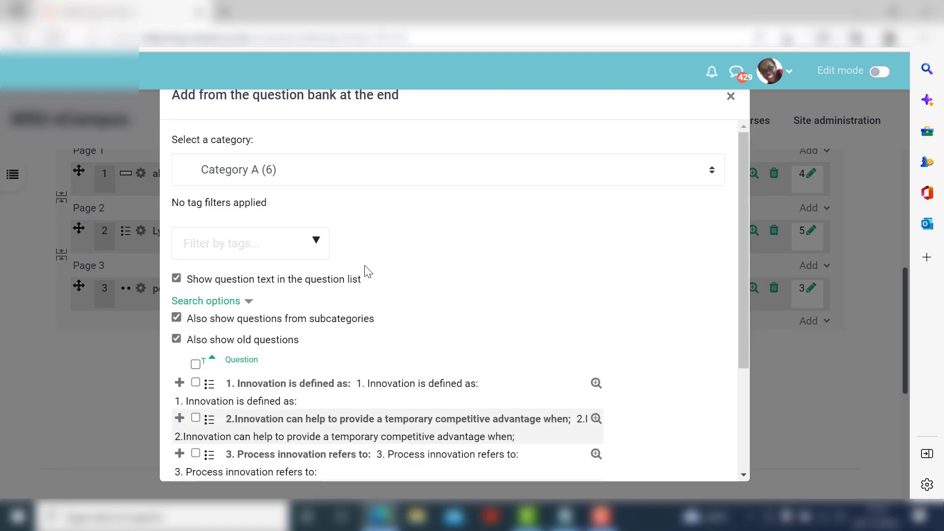
Select all questions in Category A, add them to the quiz and review the updated question list.
scroll(366, 270, down, 3)
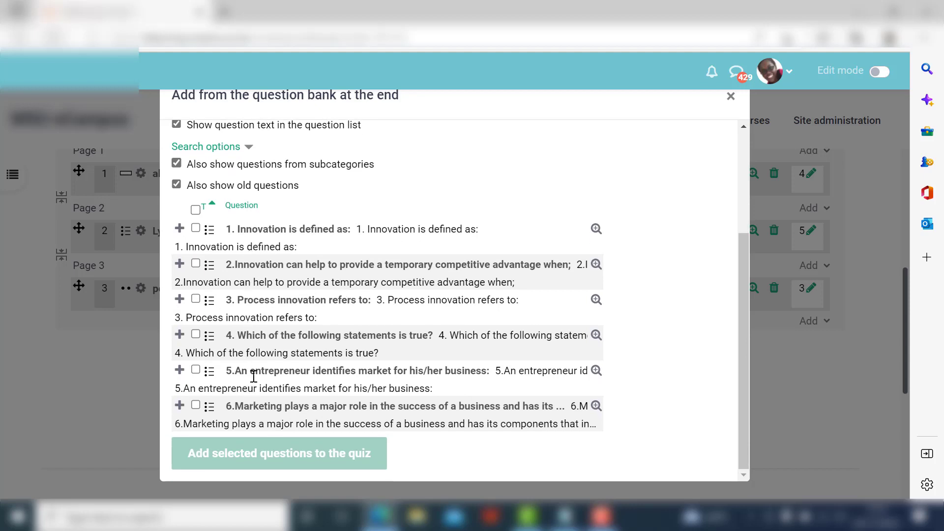
click(196, 209)
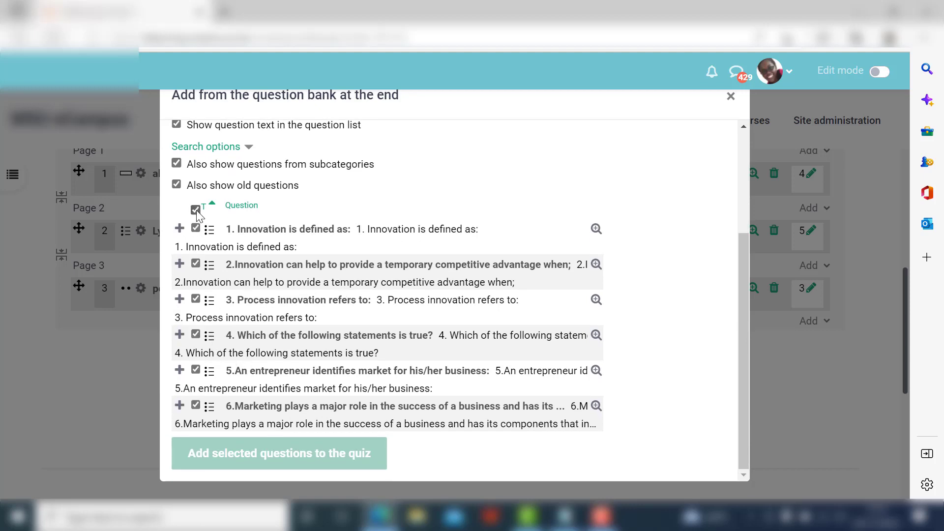
click(196, 209)
click(196, 210)
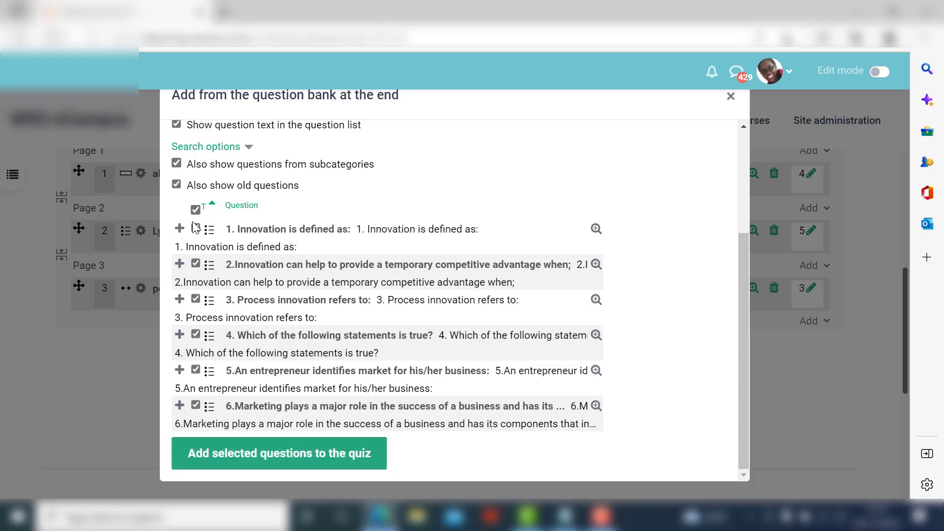
click(195, 229)
click(195, 264)
click(196, 228)
click(196, 264)
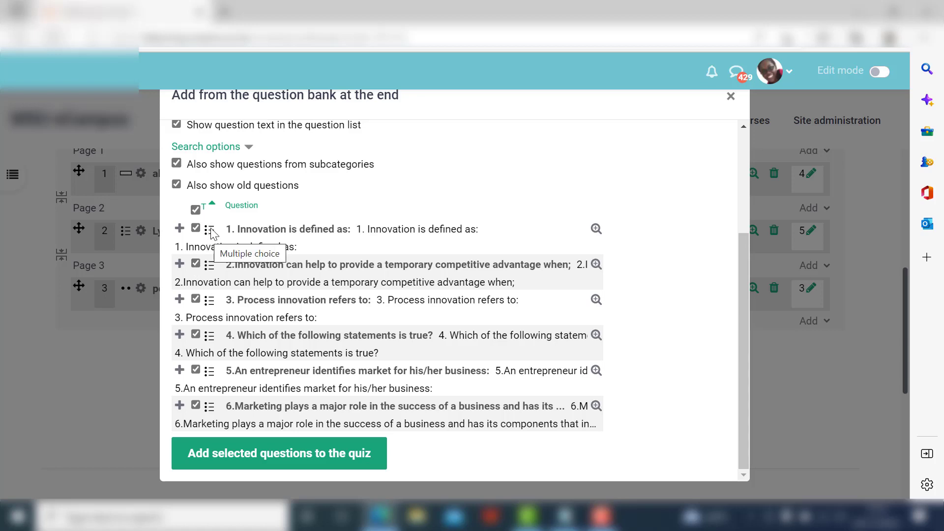
click(275, 456)
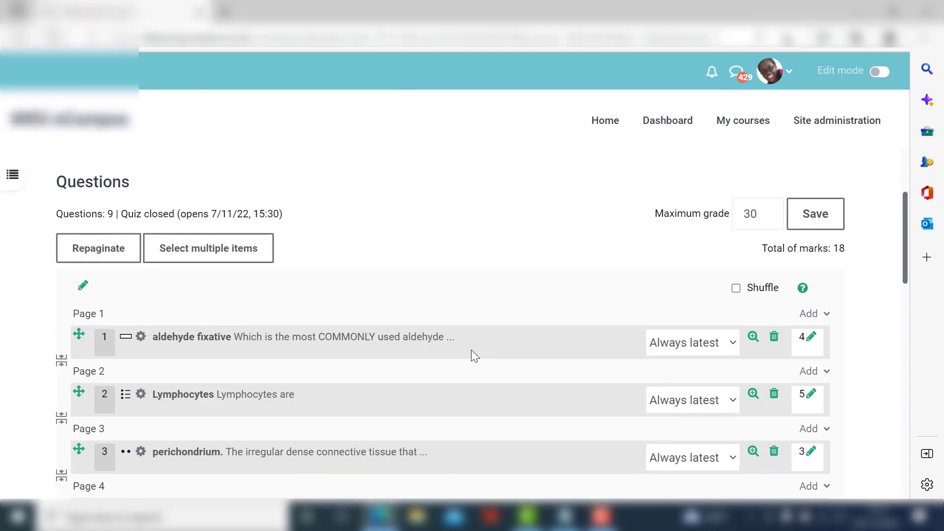
scroll(469, 364, down, 3)
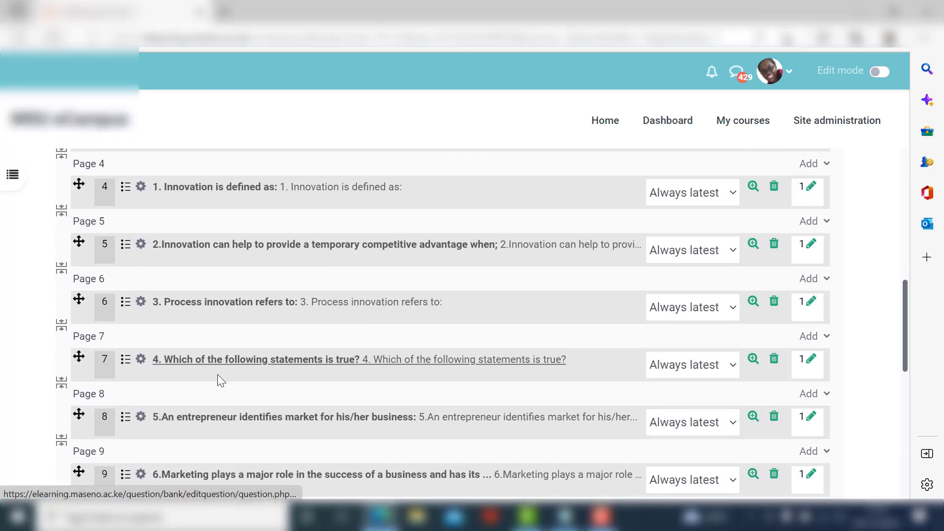
scroll(302, 348, up, 6)
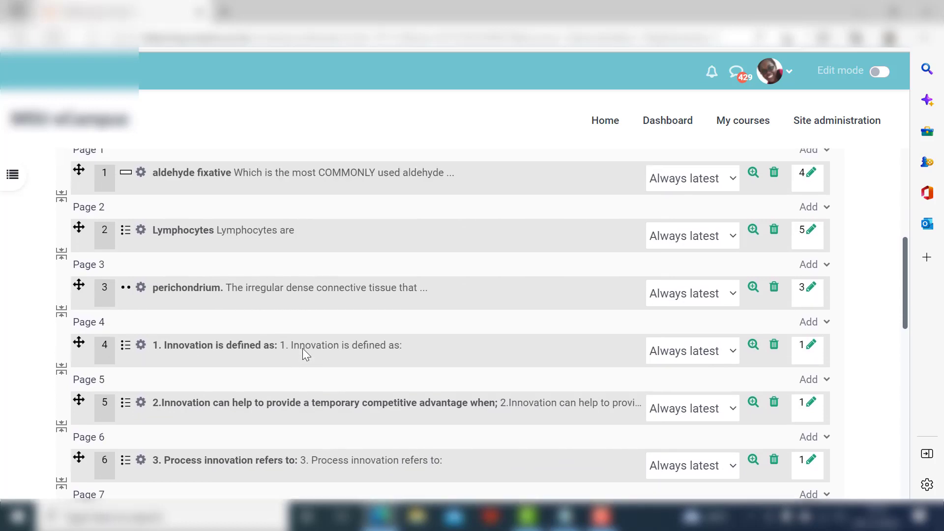
scroll(305, 339, up, 1)
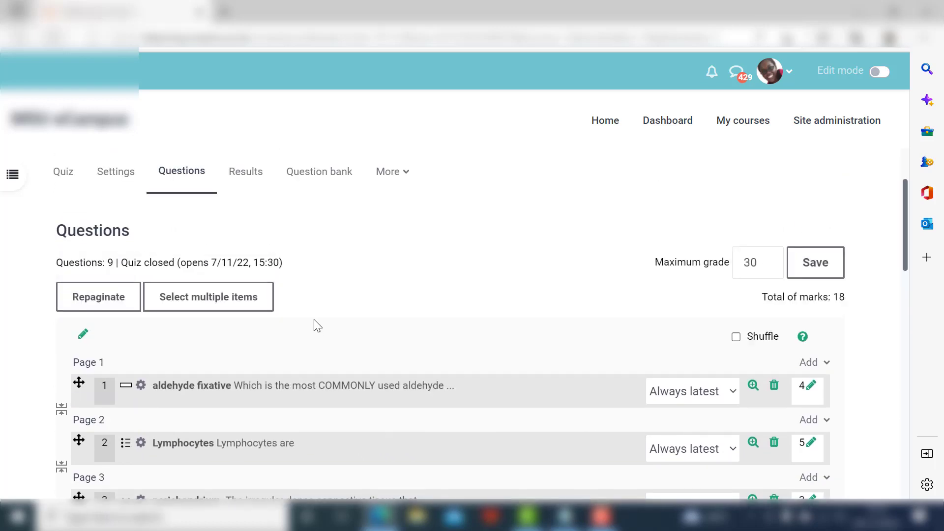